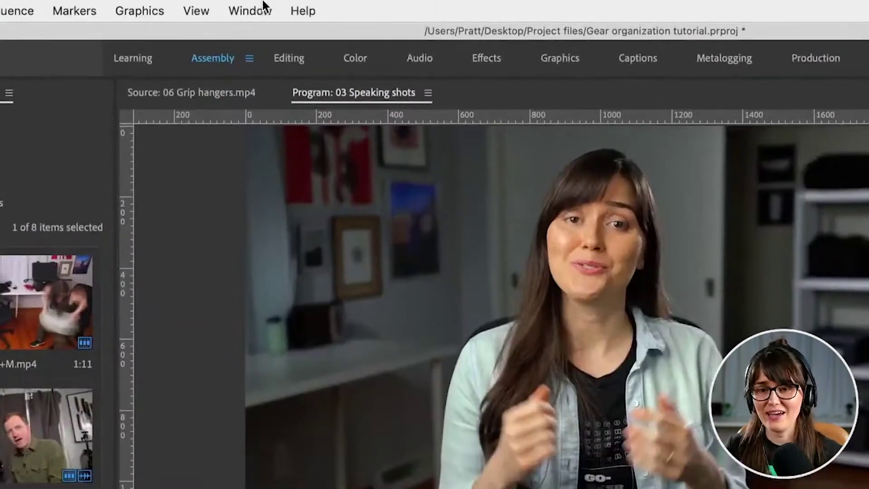
- Open the Essential Graphics panel from the Window menu
{"action": "left_click", "coordinate": [270, 5]}
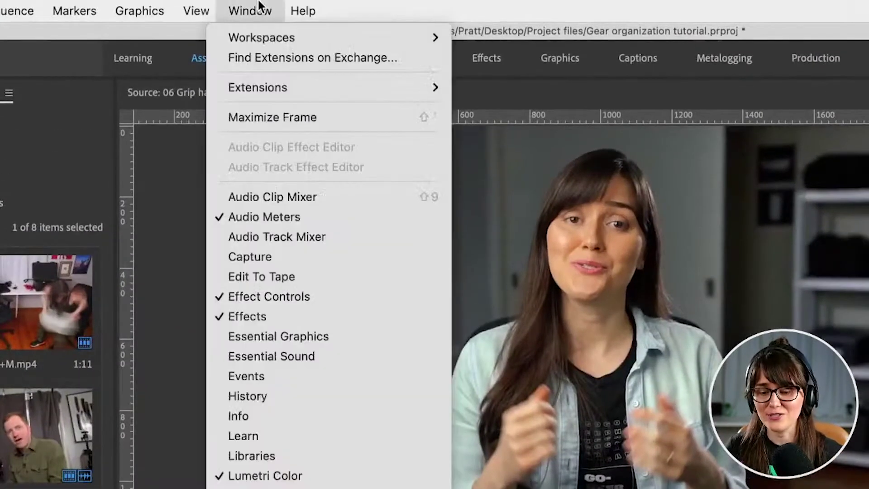
{"action": "left_click", "coordinate": [343, 337]}
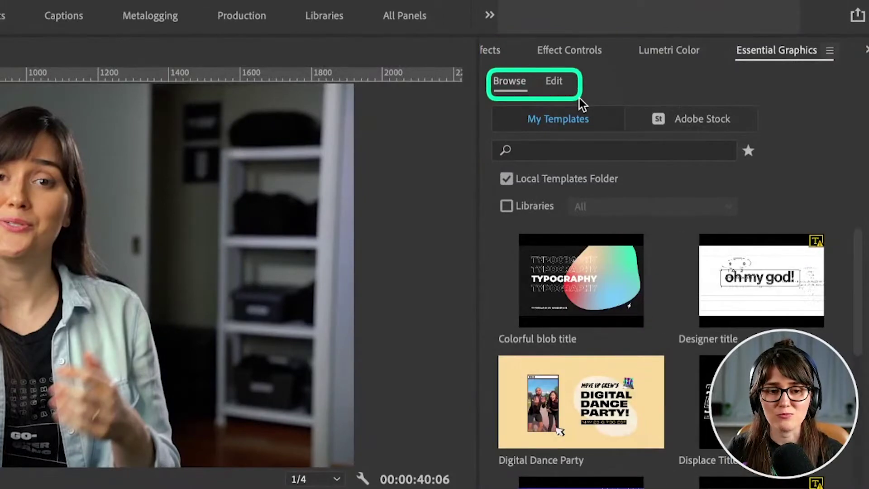
- Review the local My Templates thumbnails, then look at the Adobe Stock templates
{"action": "left_click", "coordinate": [579, 99]}
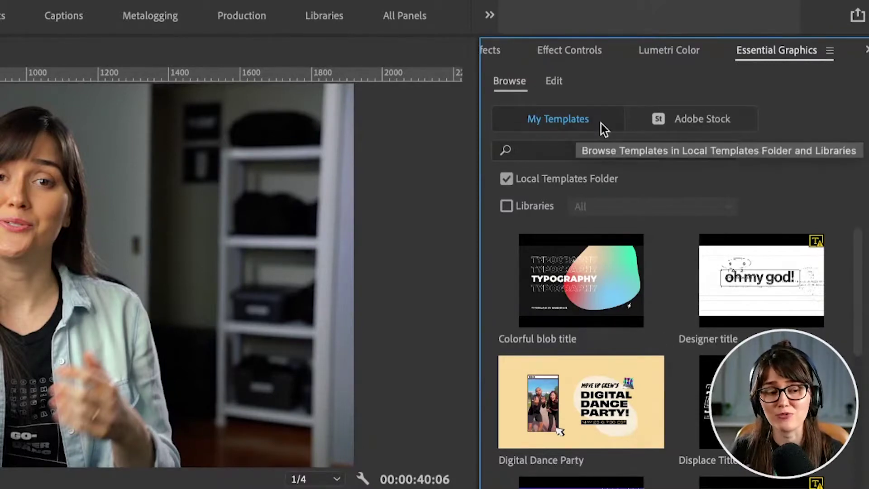
{"action": "left_click", "coordinate": [736, 126]}
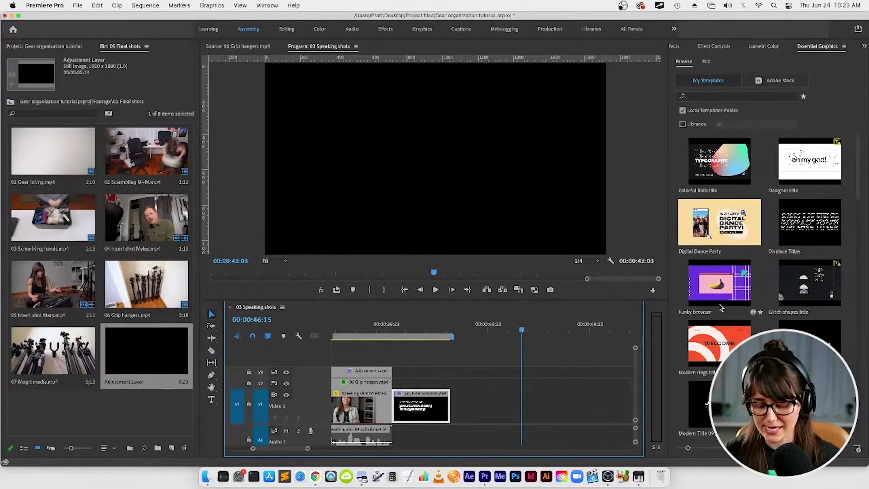
{"action": "key", "text": "="}
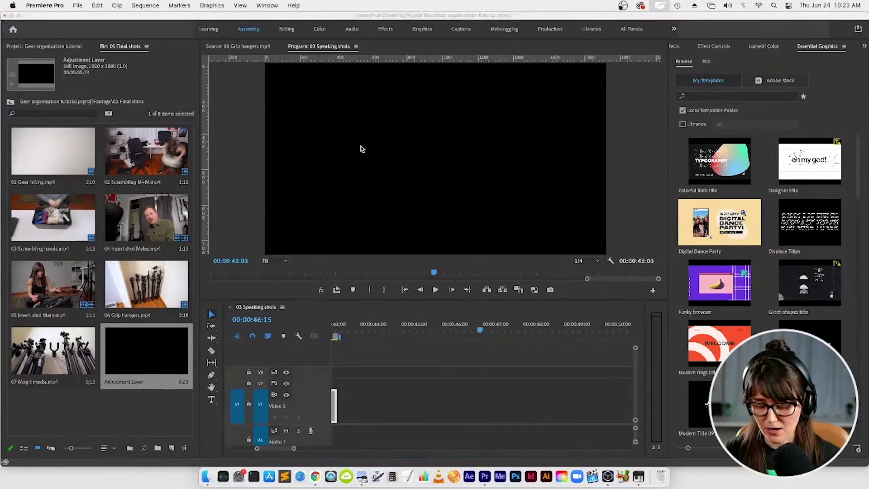
{"action": "key", "text": "t"}
{"action": "left_click", "coordinate": [356, 136]}
{"action": "type", "text": "Text"}
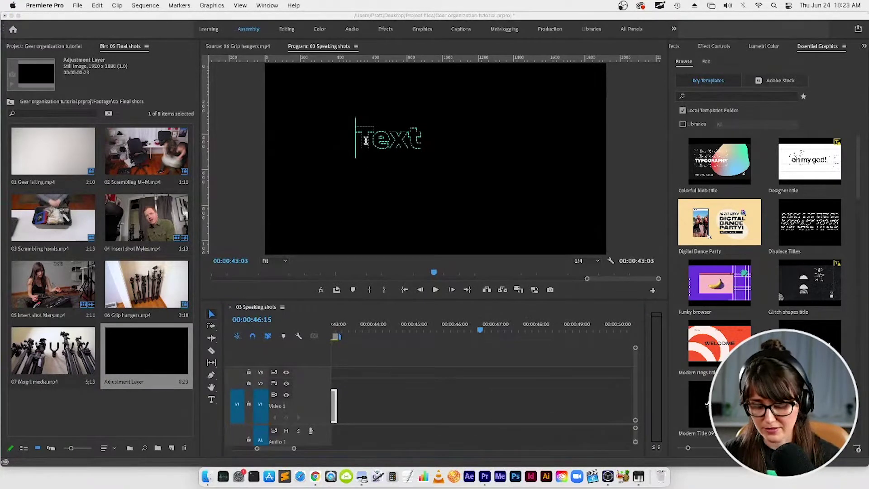
{"action": "type", "text": "moto"}
{"action": "key", "text": "BackSpace"}
{"action": "type", "text": "ion graphic templates"}
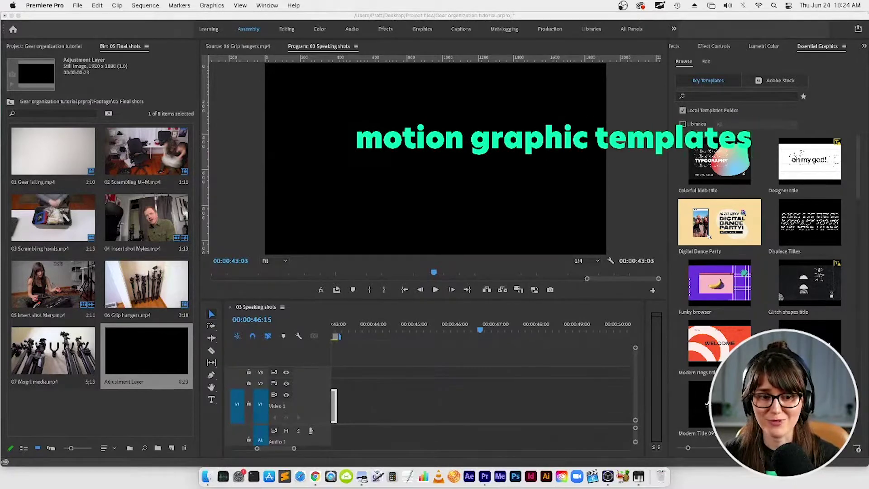
{"action": "key", "text": "Escape"}
{"action": "left_click_drag", "start_coordinate": [420, 135], "coordinate": [306, 124]}
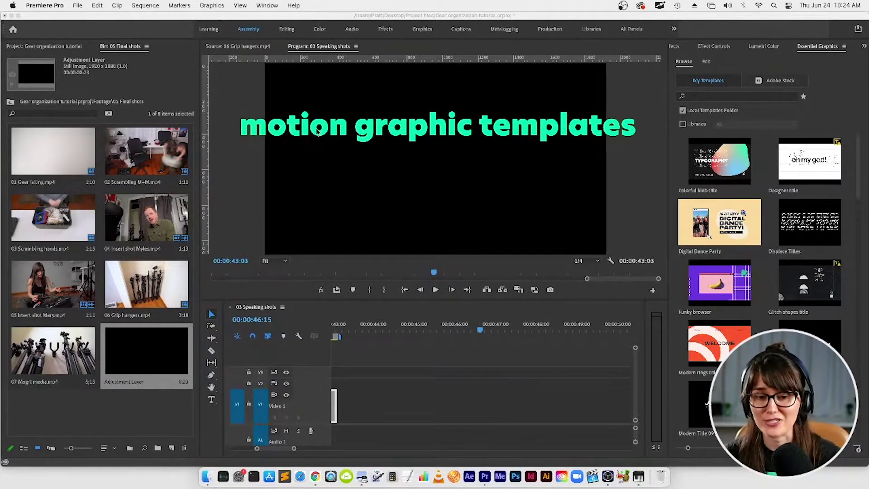
{"action": "key", "text": "t"}
{"action": "left_click", "coordinate": [370, 171]}
{"action": "type", "text": "mogrts"}
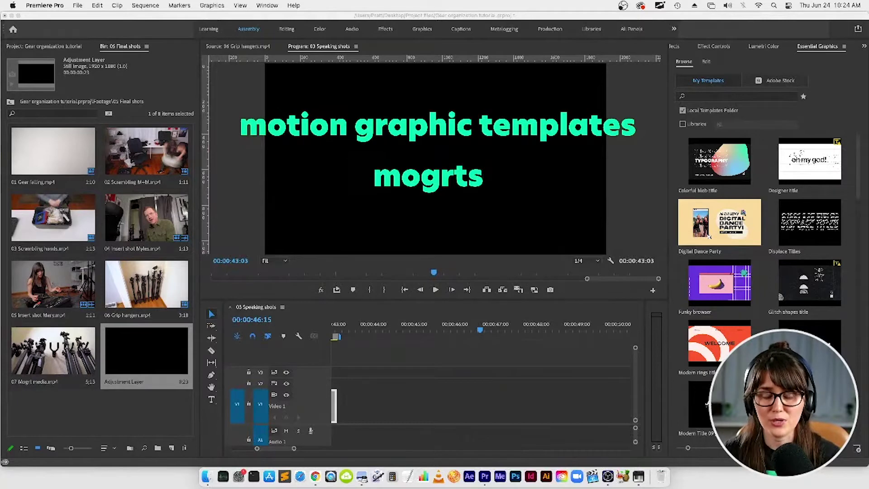
{"action": "key", "text": "super+z"}
{"action": "key", "text": "super+z"}
{"action": "key", "text": "super+z"}
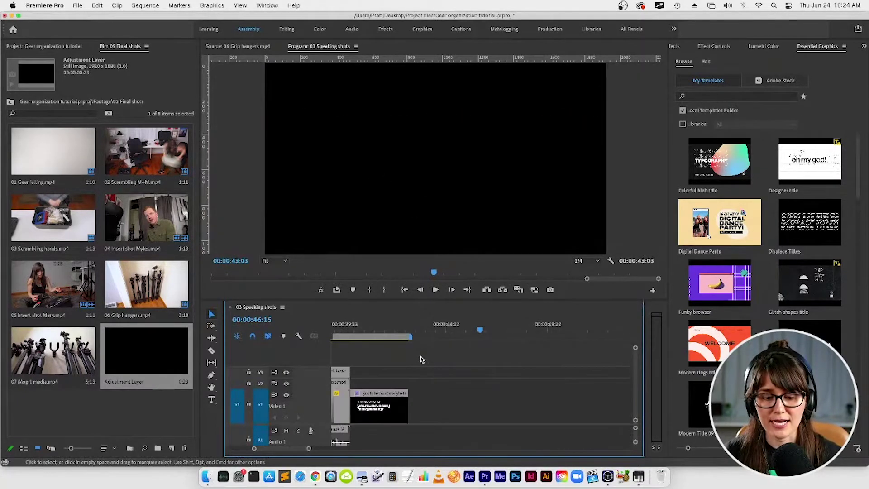
- Zoom the timeline out and search Adobe Stock for free 'retro' templates
{"action": "key", "text": "backslash"}
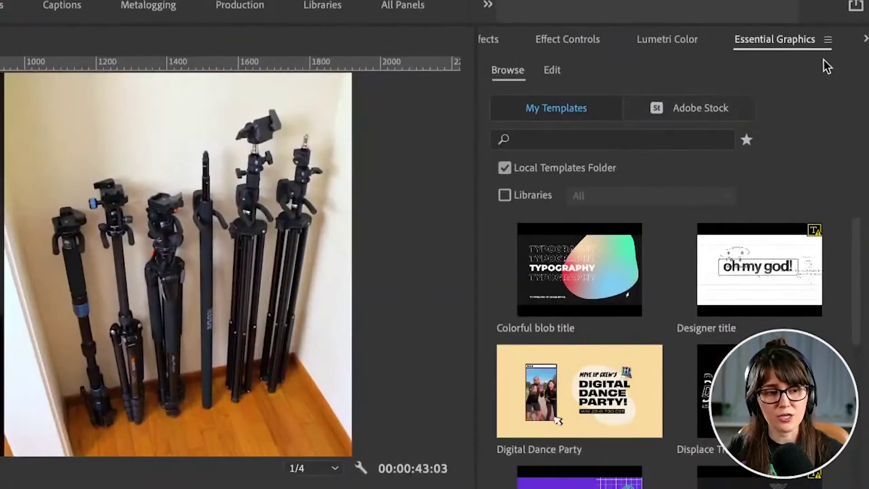
{"action": "left_click", "coordinate": [730, 109]}
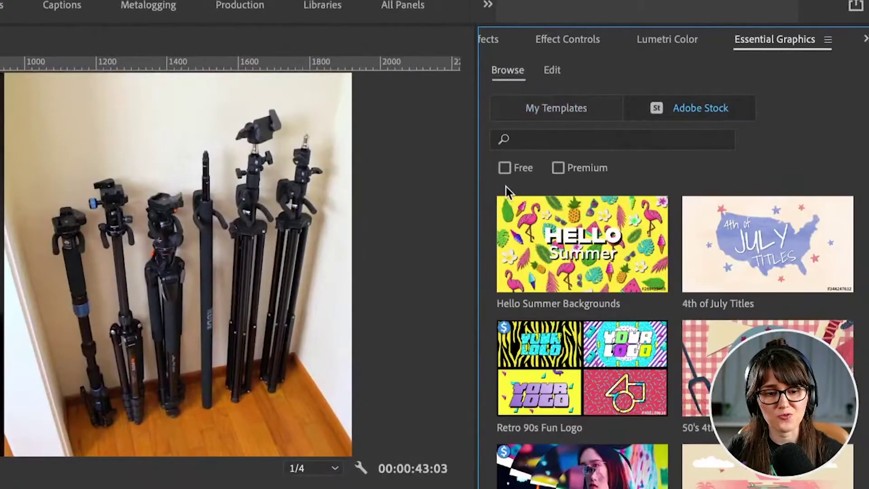
{"action": "left_click", "coordinate": [503, 168]}
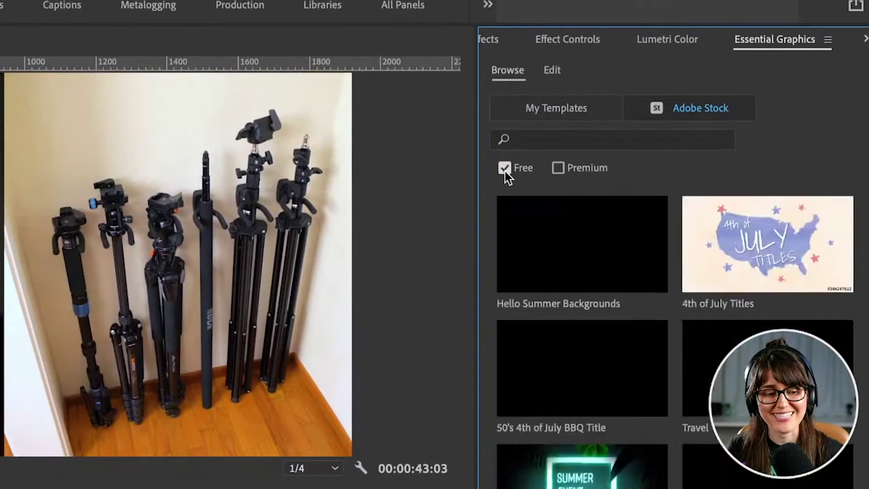
{"action": "left_click", "coordinate": [531, 141]}
{"action": "type", "text": "retro"}
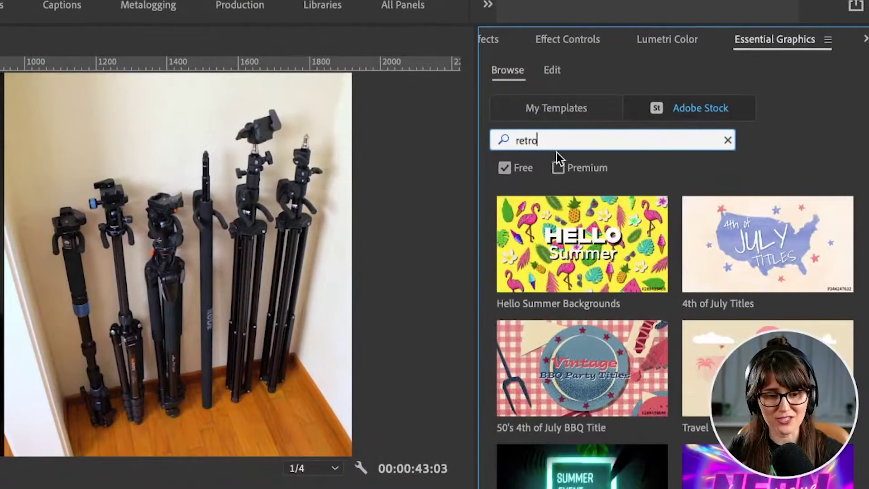
{"action": "key", "text": "Return"}
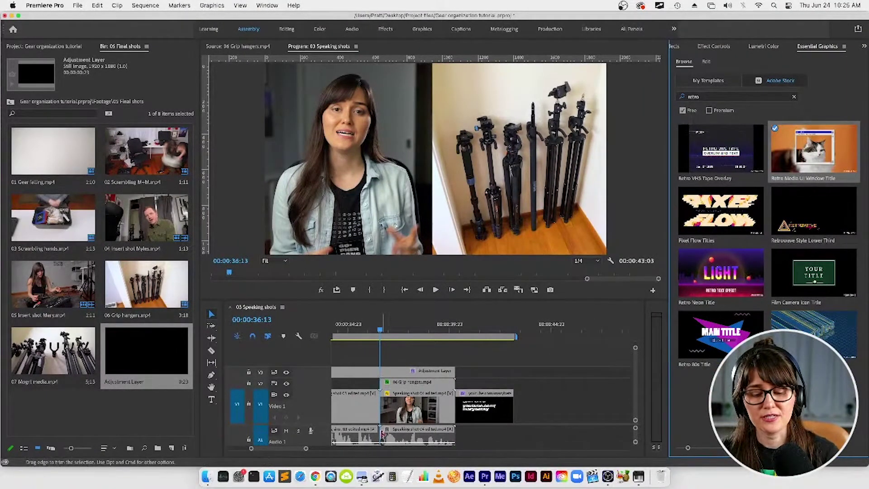
- Undo the accidental insert and drag Retro Media UI Window Title onto the timeline at the playhead
{"action": "double_click", "coordinate": [828, 159]}
{"action": "key", "text": "super+z"}
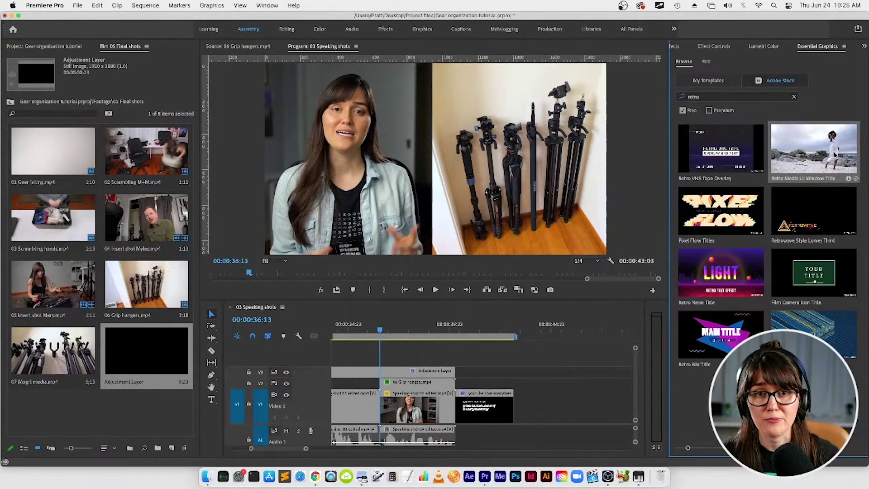
{"action": "left_click_drag", "start_coordinate": [830, 151], "coordinate": [384, 409]}
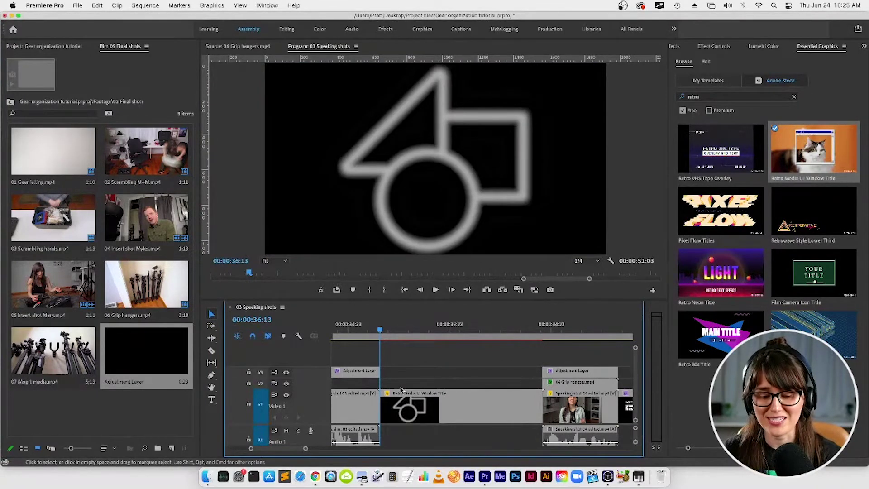
- Scrub through the window title animation and select its V1 clip to show the Retro 95 controls
{"action": "left_click_drag", "start_coordinate": [380, 331], "coordinate": [399, 333]}
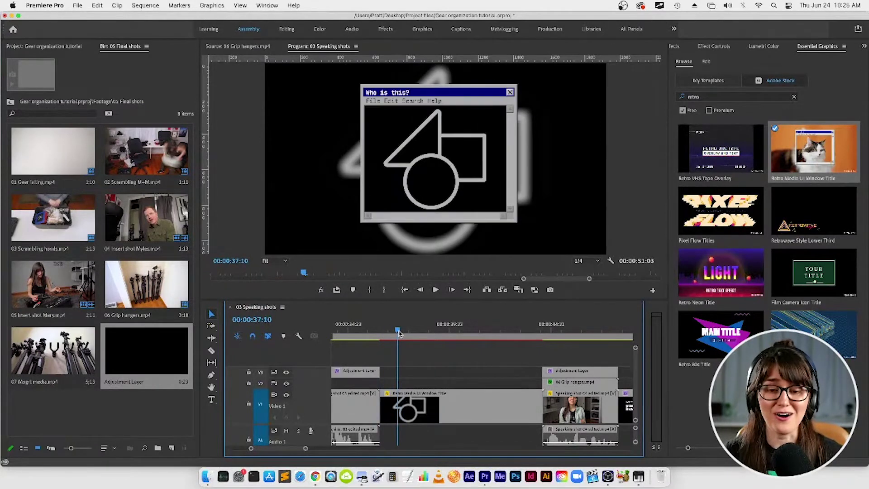
{"action": "left_click", "coordinate": [450, 402]}
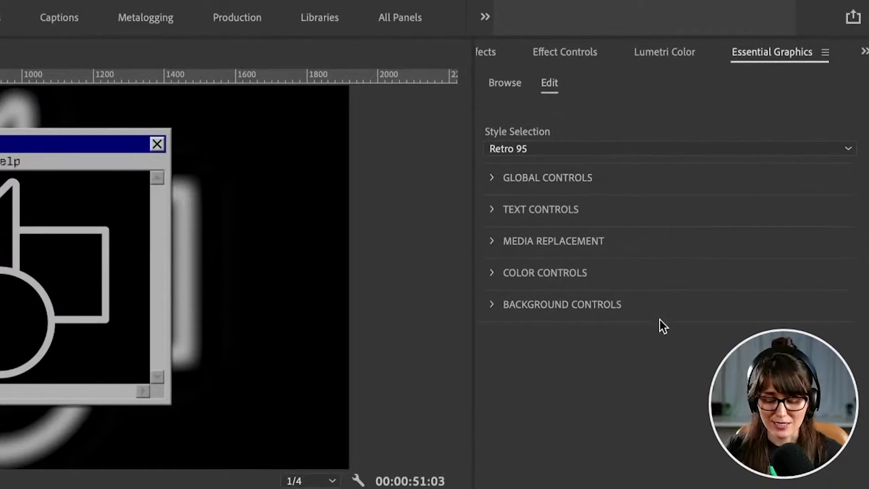
{"action": "left_click_drag", "start_coordinate": [693, 181], "coordinate": [694, 304]}
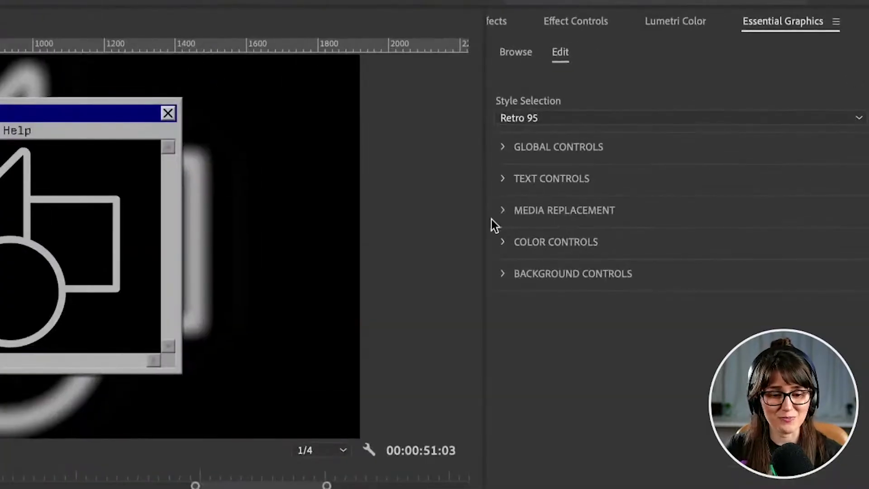
- Replace the Window Media placeholder with 07 Mogrt media.mp4 and scrub to check the result
{"action": "left_click", "coordinate": [503, 211]}
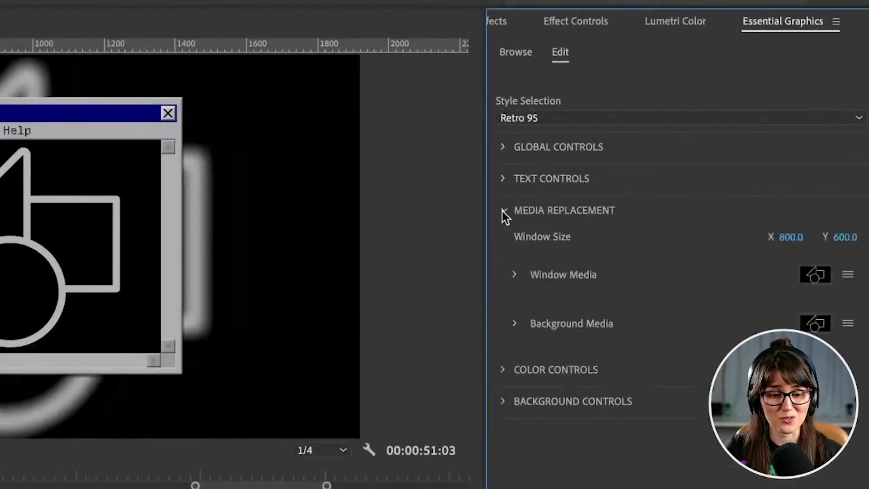
{"action": "left_click", "coordinate": [515, 275]}
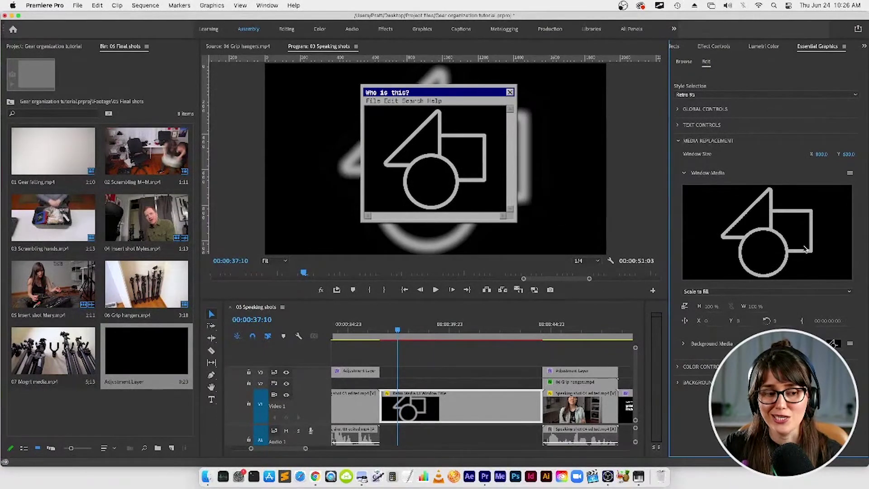
{"action": "left_click", "coordinate": [61, 354]}
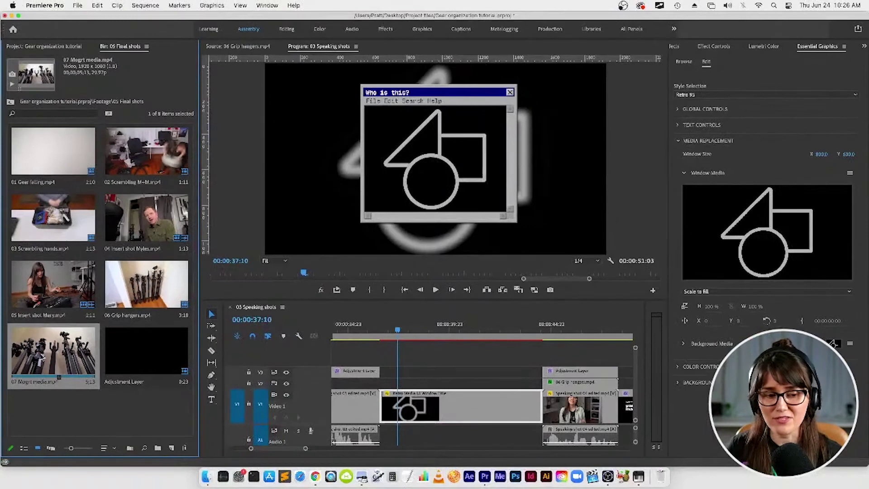
{"action": "left_click_drag", "start_coordinate": [42, 358], "coordinate": [753, 251]}
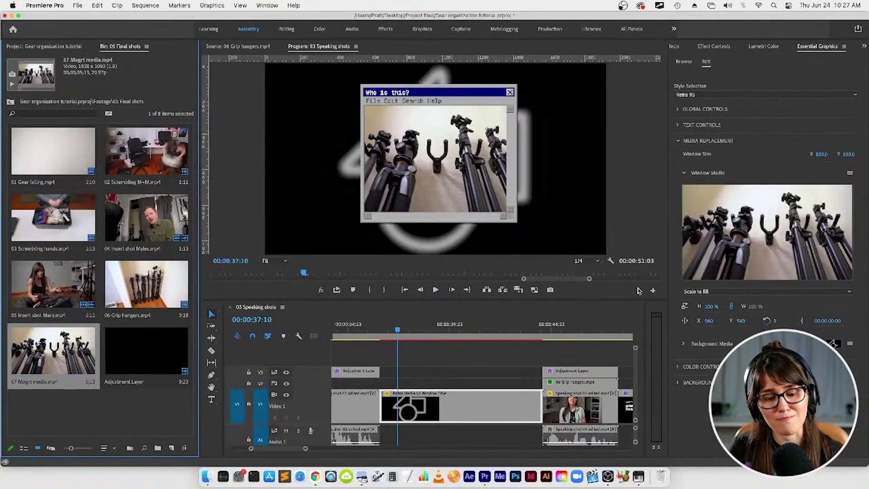
{"action": "mouse_move", "coordinate": [397, 329]}
{"action": "left_mouse_down"}
{"action": "mouse_move", "coordinate": [379, 332]}
{"action": "mouse_move", "coordinate": [399, 332]}
{"action": "left_mouse_up"}
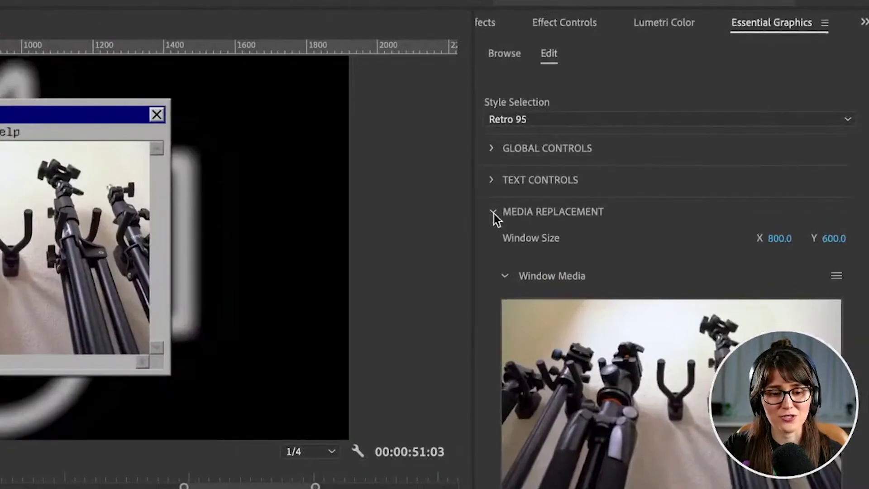
- Change the Text 01 title from 'Who is this?' to 'Grip wall hangers'
{"action": "left_click", "coordinate": [493, 214]}
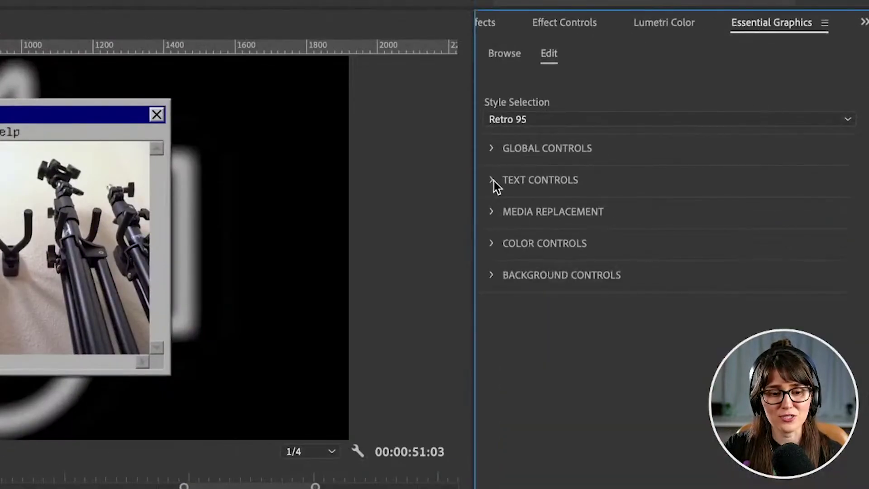
{"action": "left_click", "coordinate": [493, 181]}
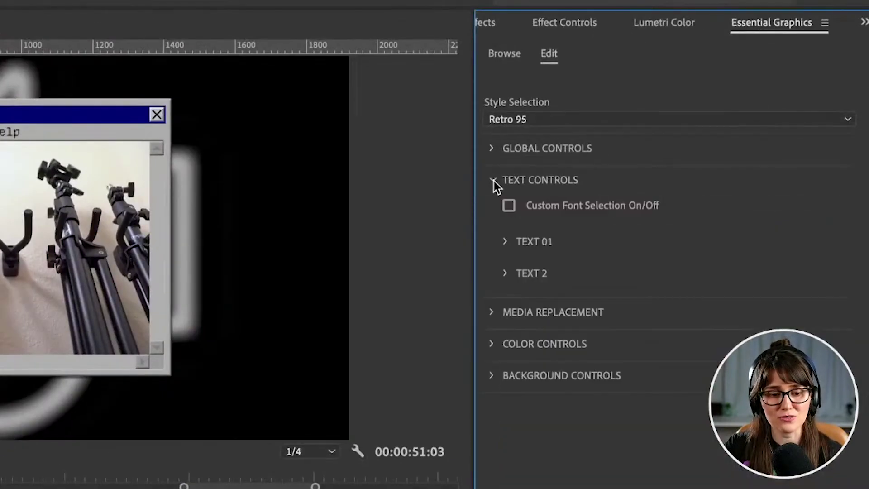
{"action": "left_click", "coordinate": [506, 241]}
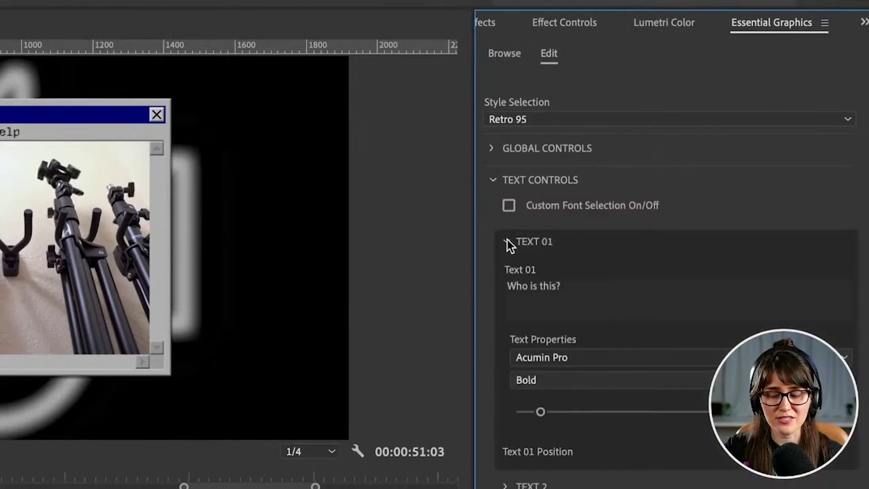
{"action": "left_click", "coordinate": [574, 289]}
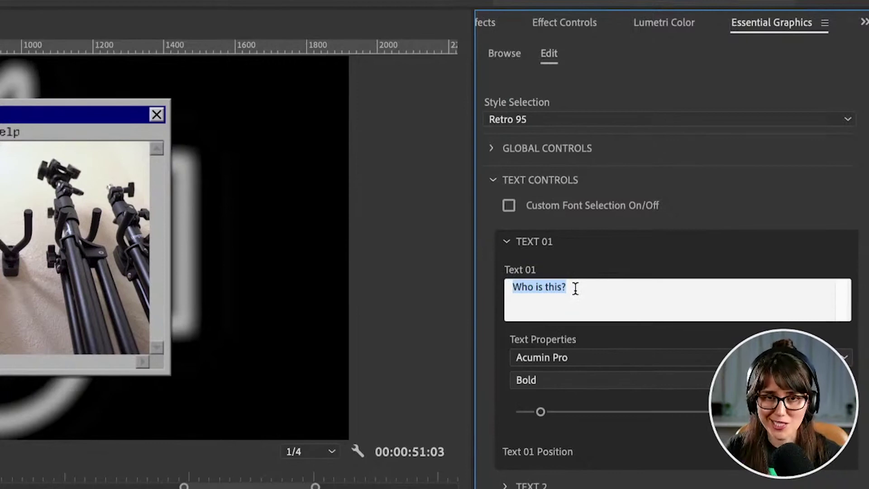
{"action": "type", "text": "G"}
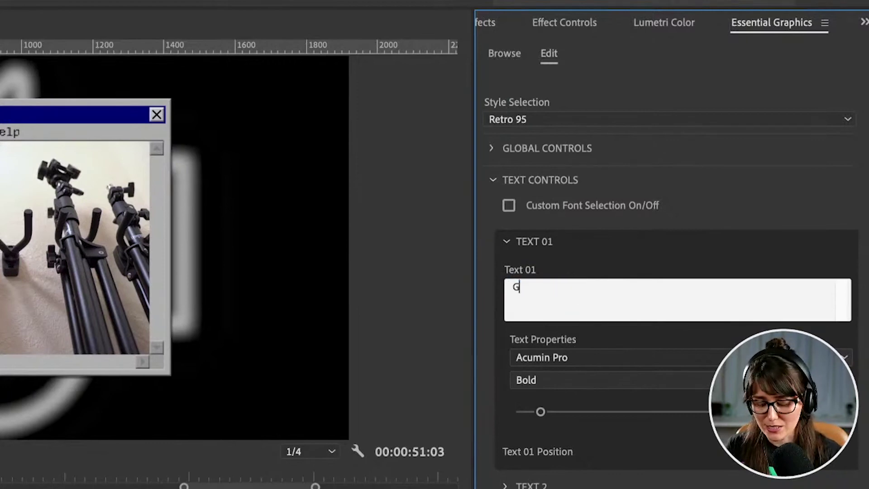
{"action": "type", "text": "rip wall hangers"}
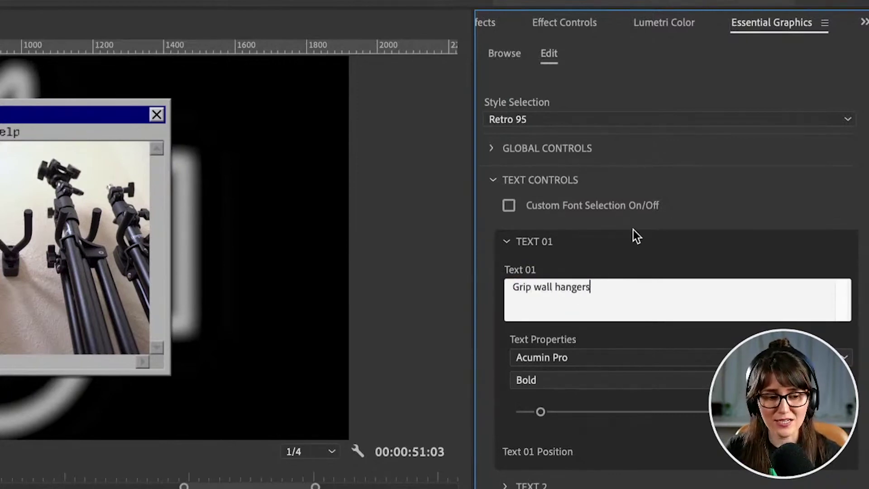
{"action": "left_click", "coordinate": [694, 207]}
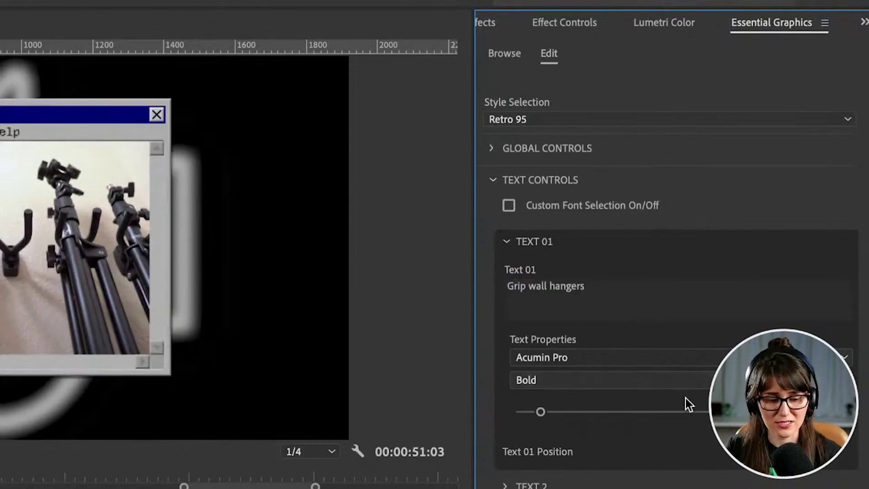